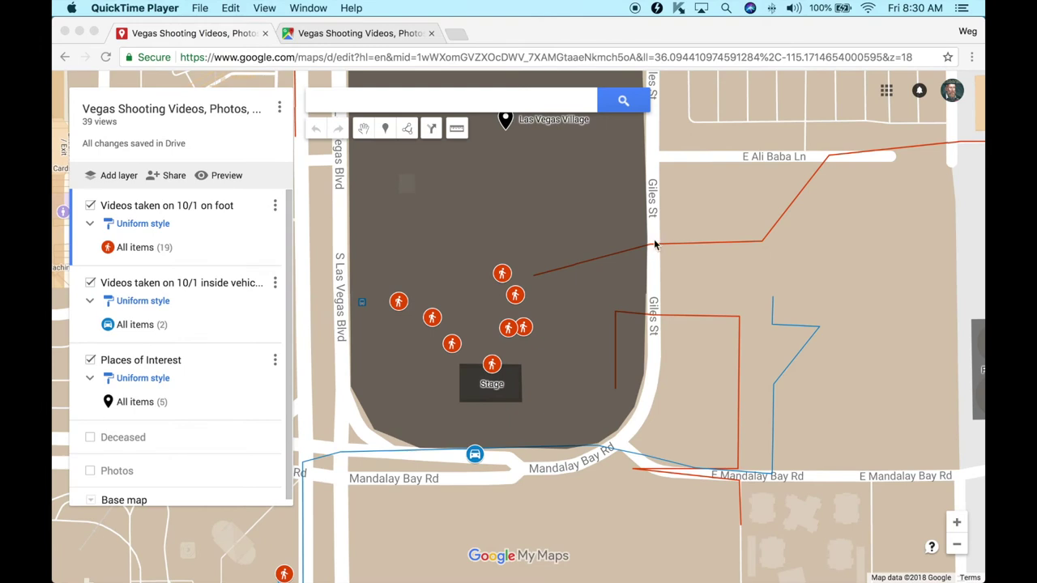
# Step: Examine the on-foot and in-vehicle video markers and routes around the Las Vegas Village venue, including the wider surrounding area
pyautogui.click(572, 224)
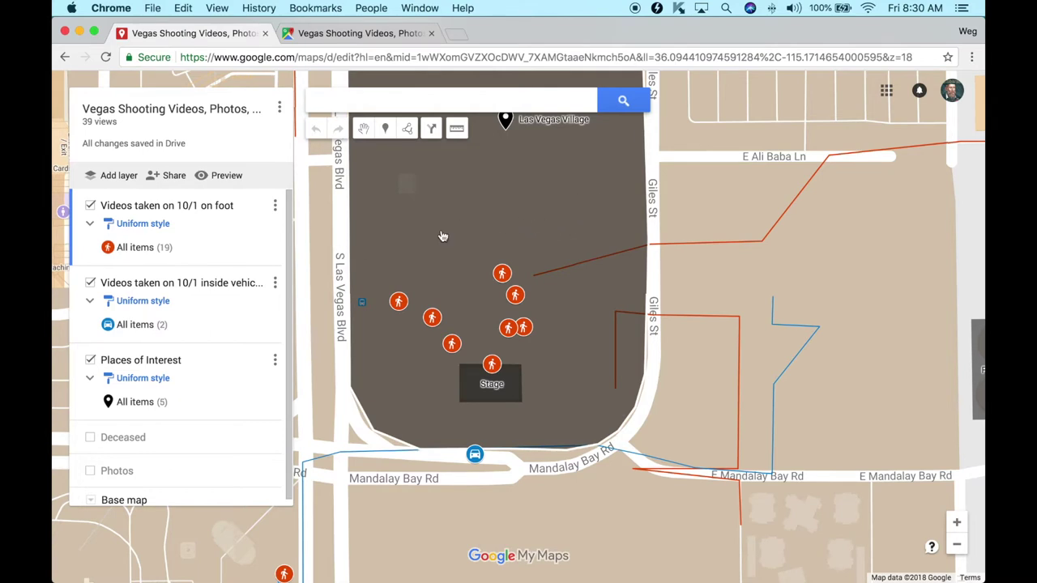
pyautogui.moveTo(472, 223); pyautogui.dragTo(508, 204)
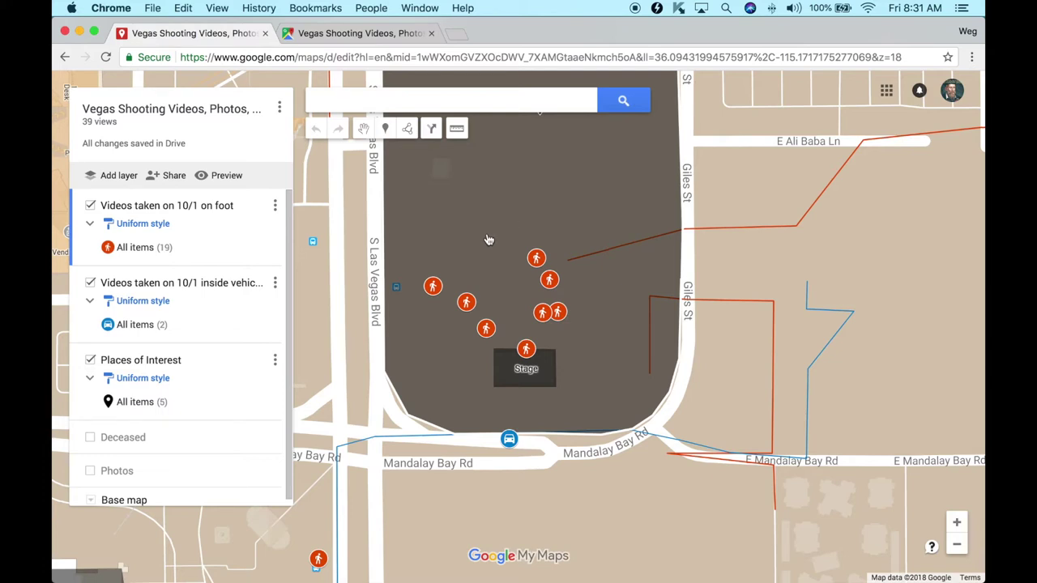
pyautogui.moveTo(487, 233); pyautogui.dragTo(494, 273)
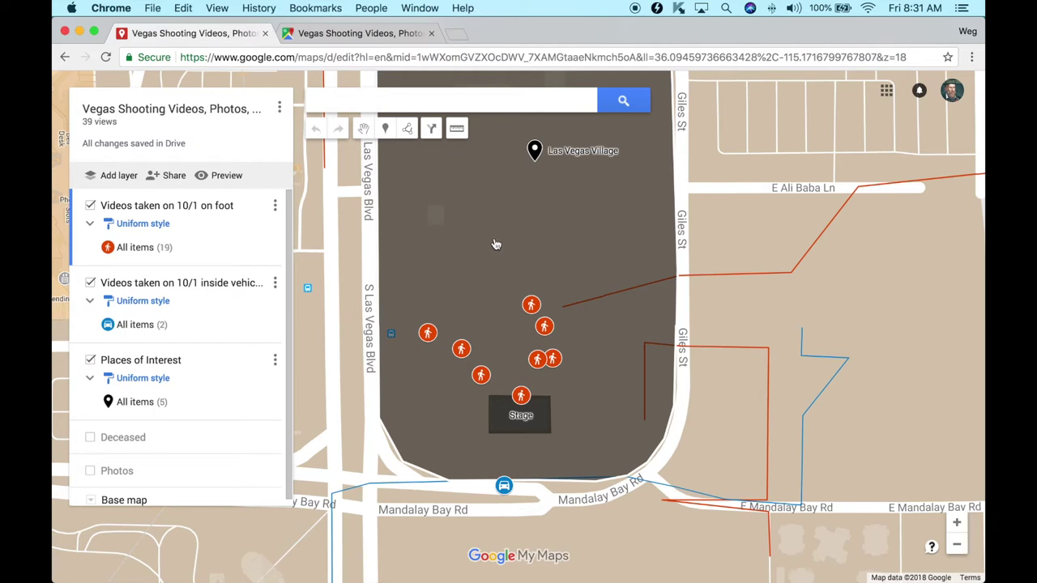
pyautogui.moveTo(475, 246)
pyautogui.mouseDown()
pyautogui.moveTo(509, 238)
pyautogui.moveTo(524, 199)
pyautogui.moveTo(503, 171)
pyautogui.moveTo(477, 221)
pyautogui.mouseUp()
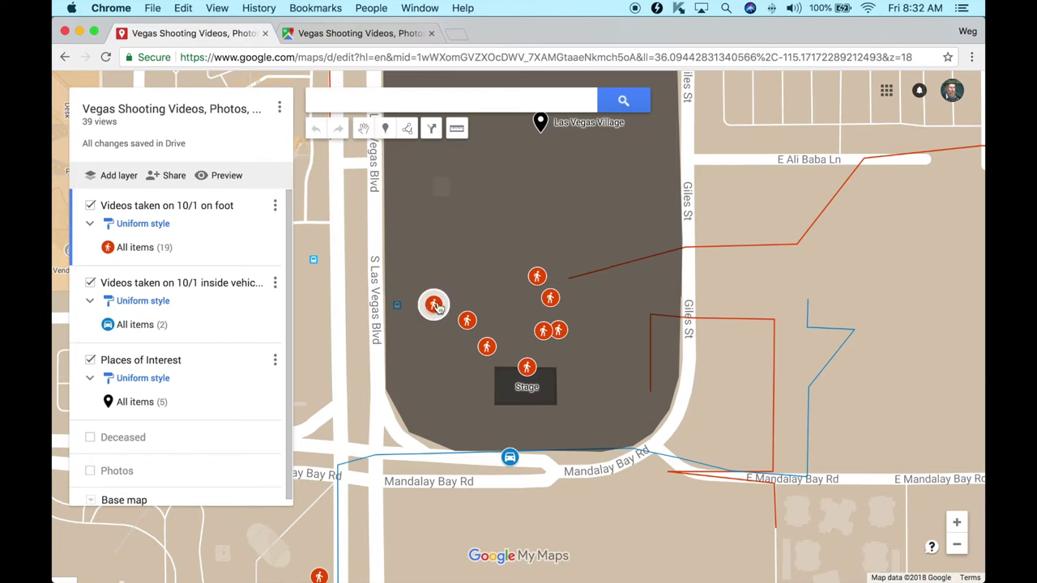
pyautogui.moveTo(465, 289); pyautogui.dragTo(465, 252)
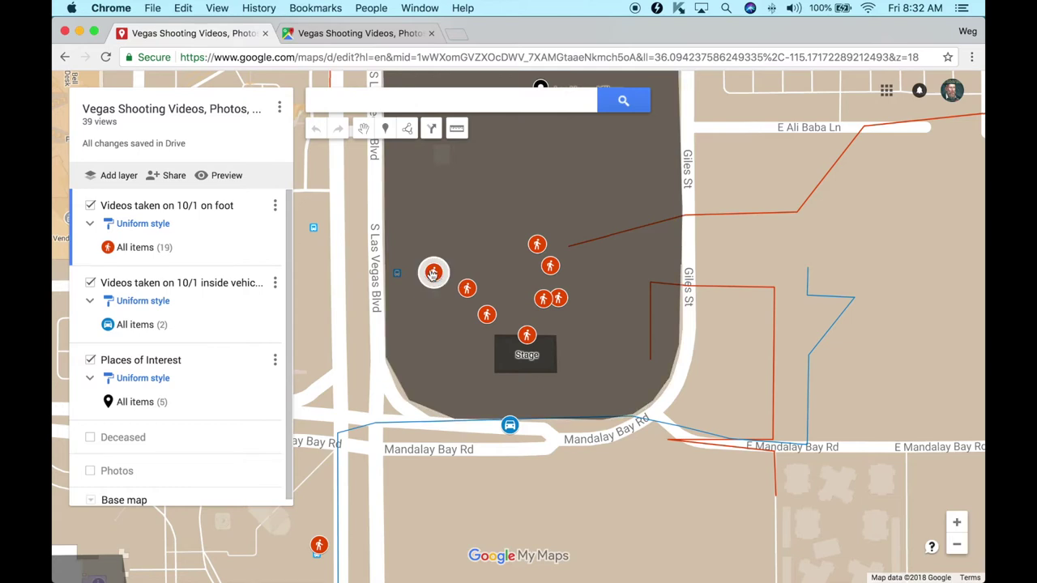
pyautogui.moveTo(479, 243); pyautogui.dragTo(410, 259)
pyautogui.moveTo(459, 218); pyautogui.dragTo(455, 241)
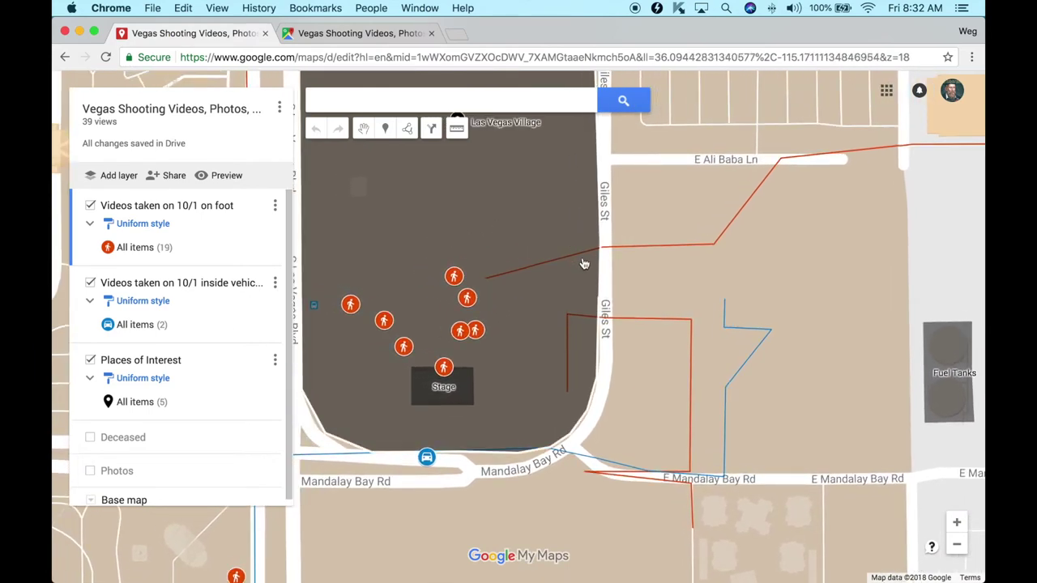
pyautogui.moveTo(543, 204); pyautogui.dragTo(562, 257)
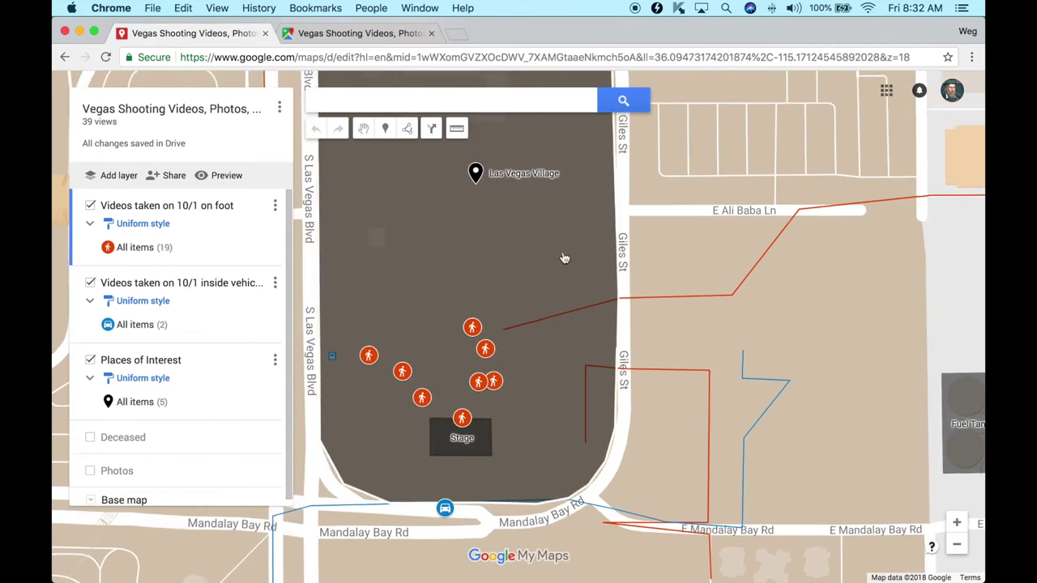
pyautogui.click(957, 544)
pyautogui.click(957, 544)
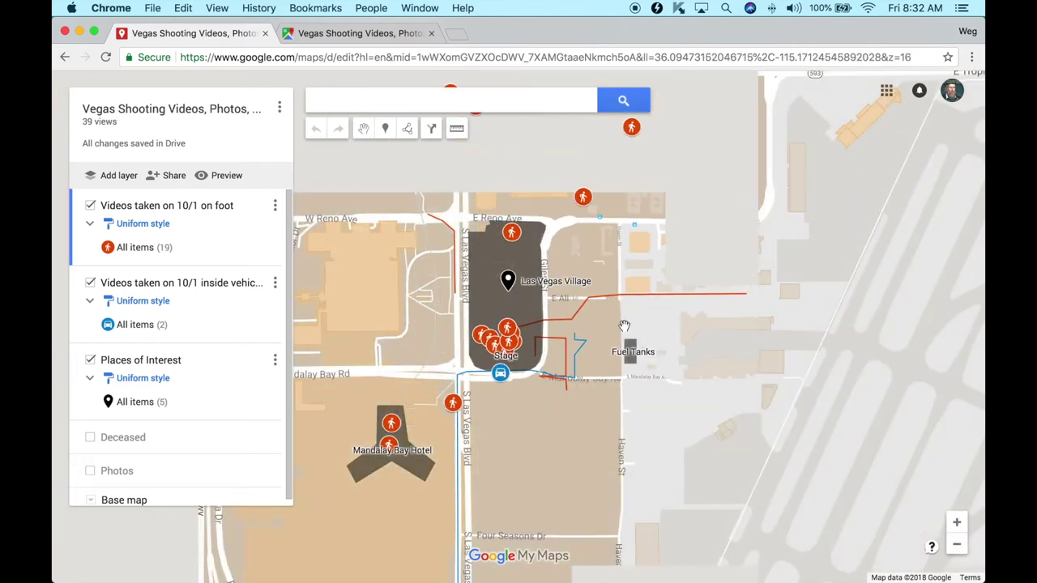
pyautogui.moveTo(517, 313); pyautogui.dragTo(585, 317)
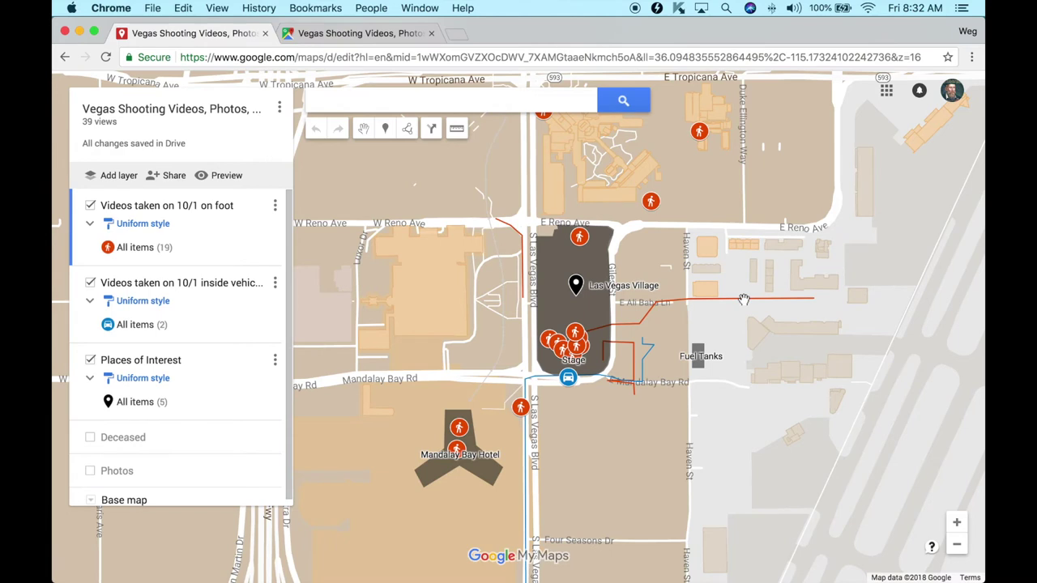
# Step: Play the "Route 91 festival Oct 1,2017" video from the red route east of the venue, skip past its midpoint, pause and close it
pyautogui.click(744, 300)
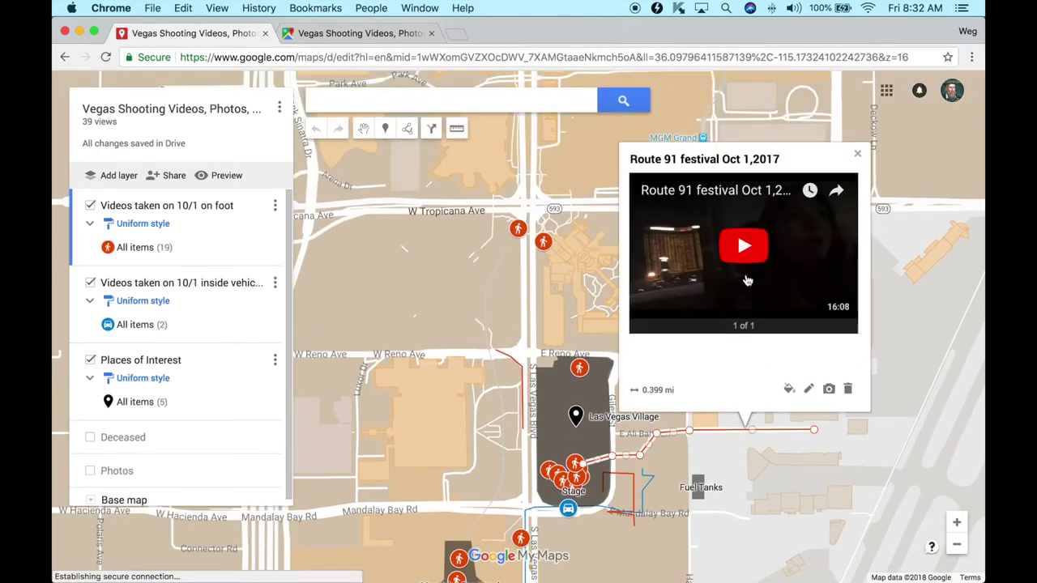
pyautogui.click(745, 248)
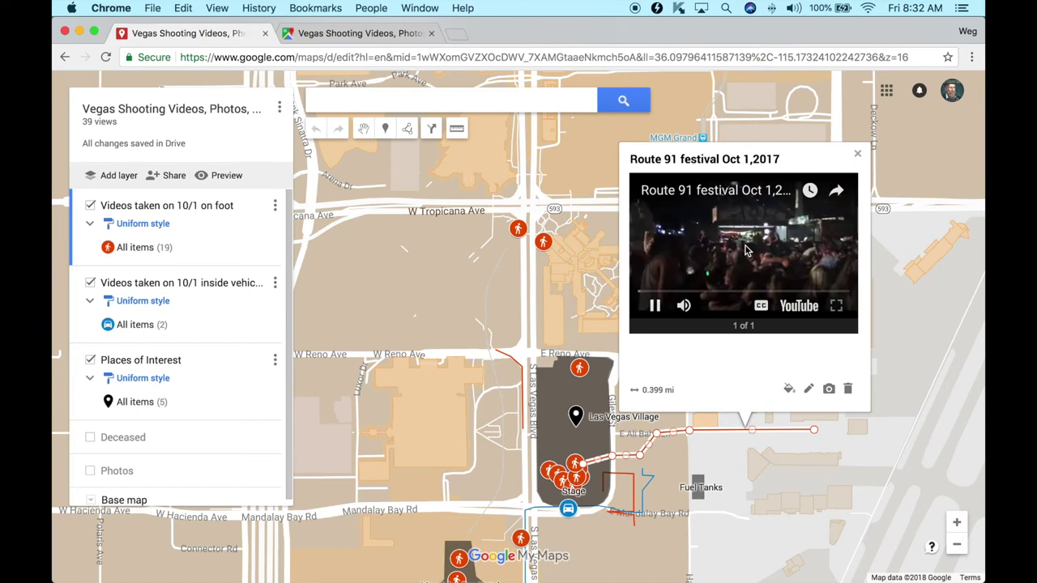
pyautogui.click(701, 293)
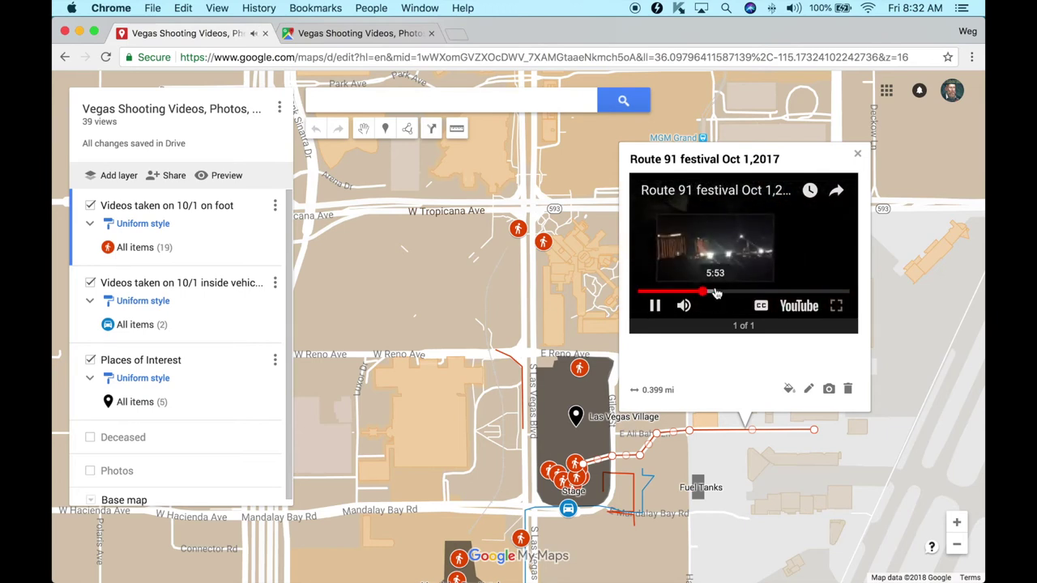
pyautogui.click(756, 292)
pyautogui.click(653, 306)
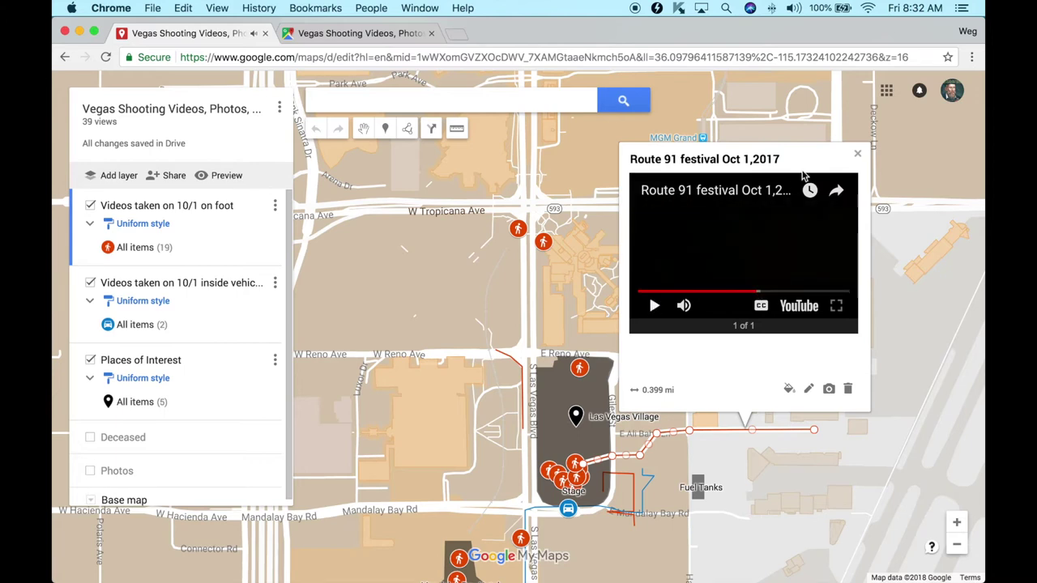
pyautogui.click(857, 153)
# Step: Play the "Dan Bilzerian Las Vegas Shooting Raw Video" from the red route near E Mandalay Bay Rd, then close its details
pyautogui.moveTo(703, 287); pyautogui.dragTo(697, 173)
pyautogui.moveTo(486, 288); pyautogui.dragTo(480, 281)
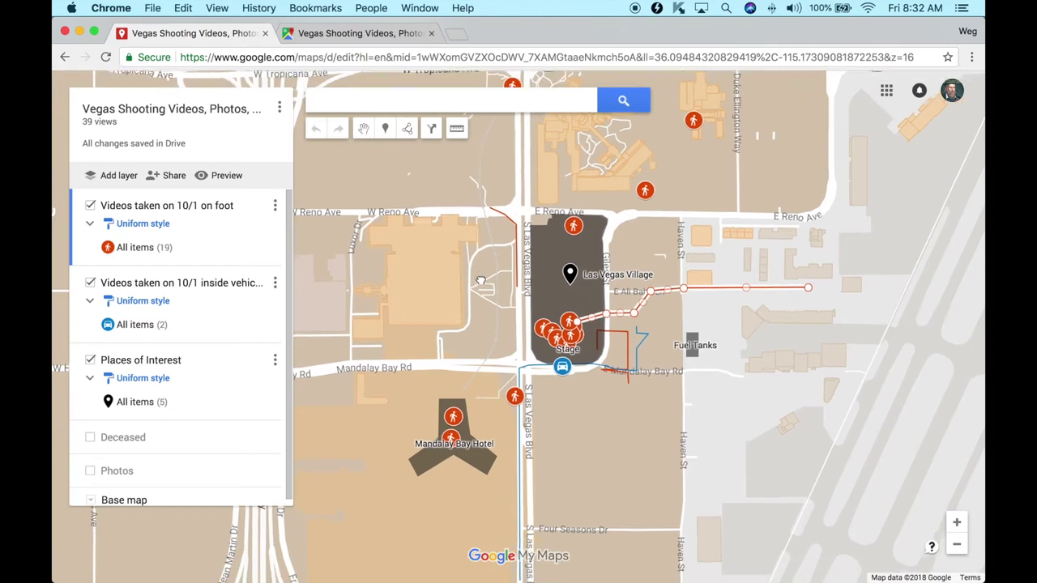
pyautogui.scroll(1, 486, 300)
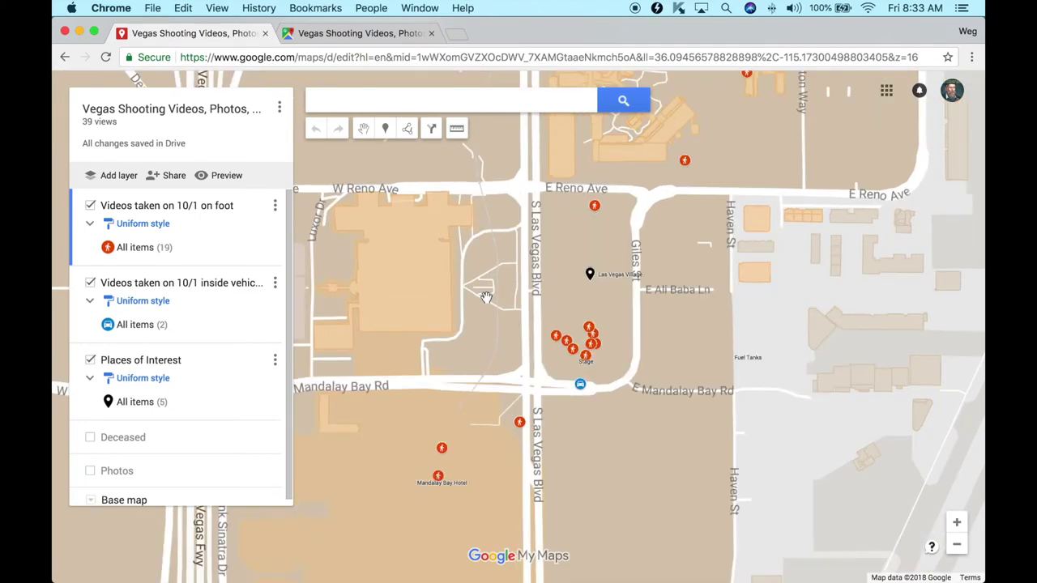
pyautogui.moveTo(658, 289); pyautogui.dragTo(531, 258)
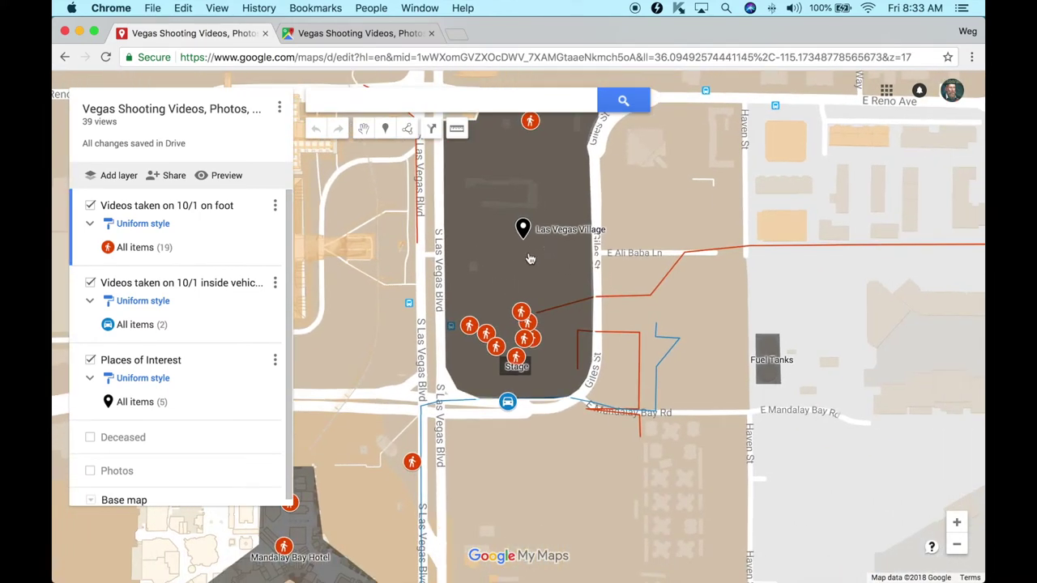
pyautogui.moveTo(711, 298); pyautogui.dragTo(666, 265)
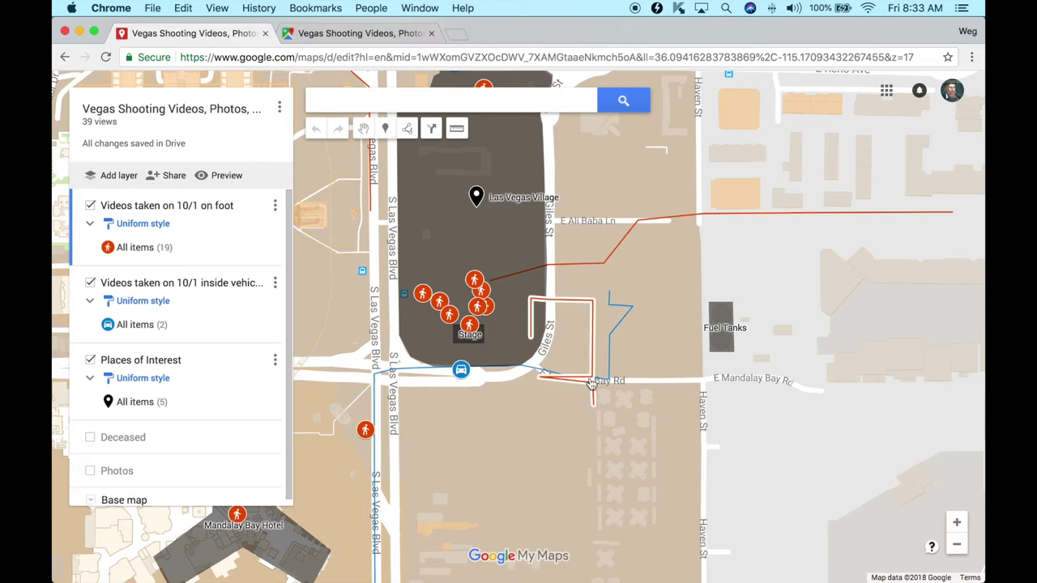
pyautogui.moveTo(567, 419); pyautogui.dragTo(587, 366)
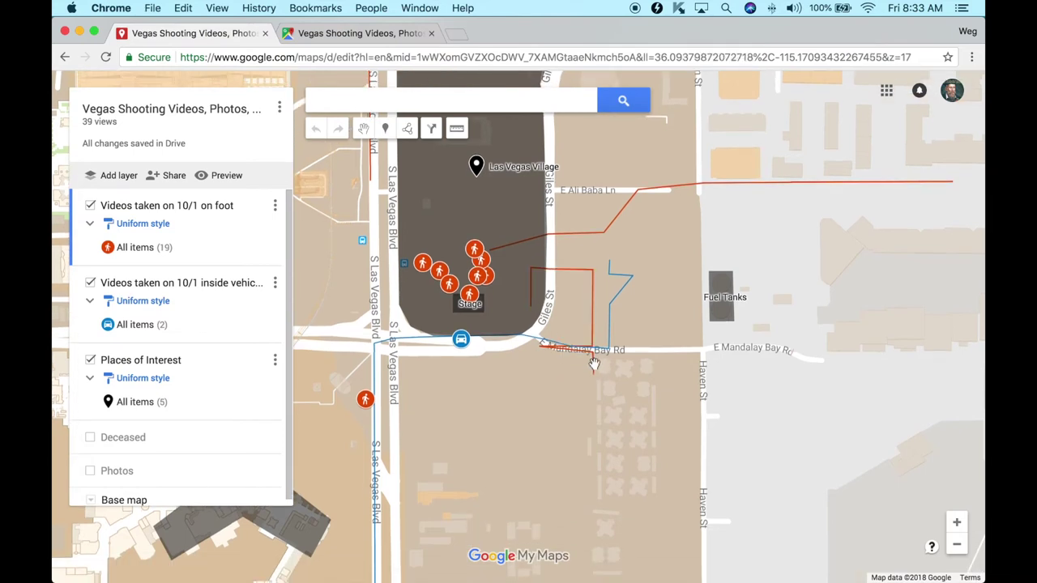
pyautogui.click(594, 322)
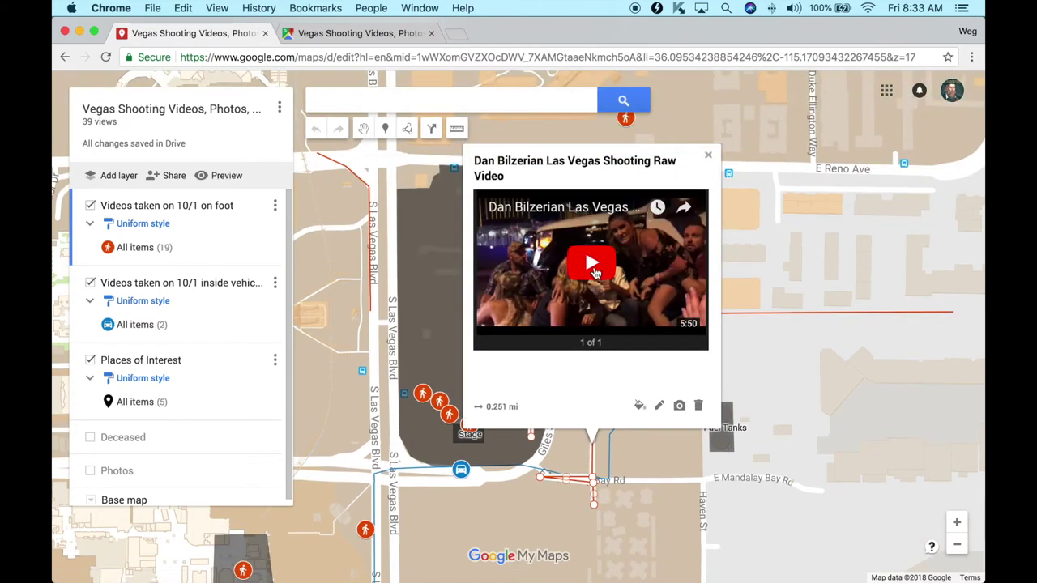
pyautogui.click(594, 266)
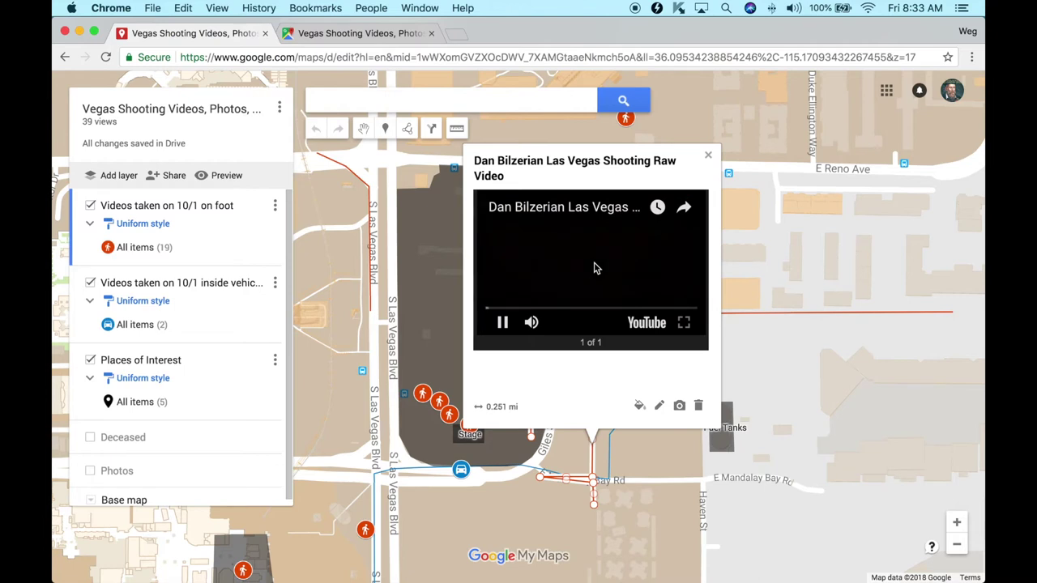
pyautogui.click(612, 249)
pyautogui.click(708, 155)
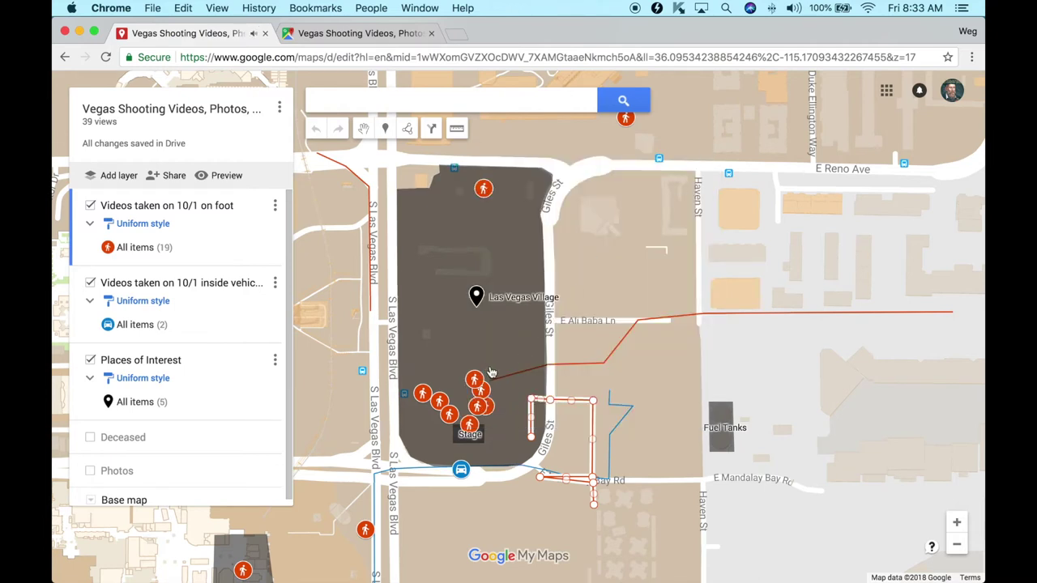
# Step: View the details of the "dash camera (no audio) from route 91" vehicle route along Mandalay Bay Rd, then close them
pyautogui.moveTo(463, 345)
pyautogui.mouseDown()
pyautogui.moveTo(501, 262)
pyautogui.moveTo(536, 244)
pyautogui.mouseUp()
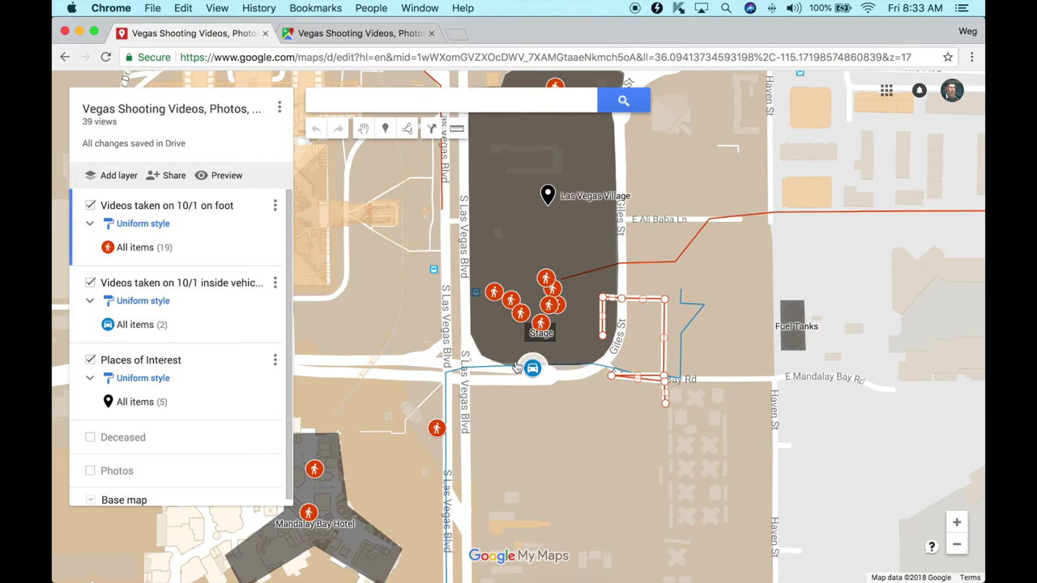
pyautogui.moveTo(509, 422); pyautogui.dragTo(513, 355)
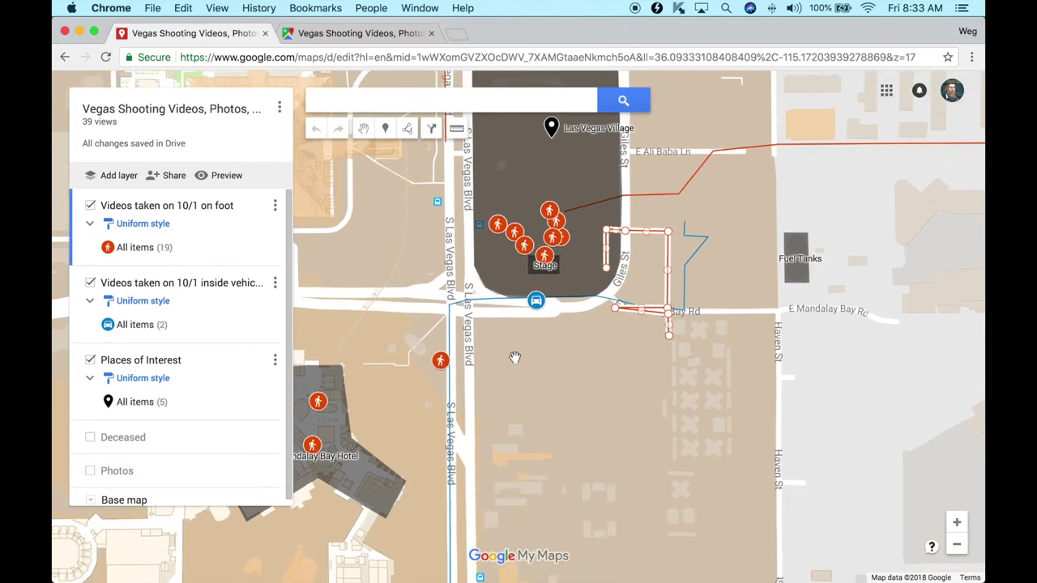
pyautogui.moveTo(482, 396); pyautogui.dragTo(490, 487)
pyautogui.click(580, 419)
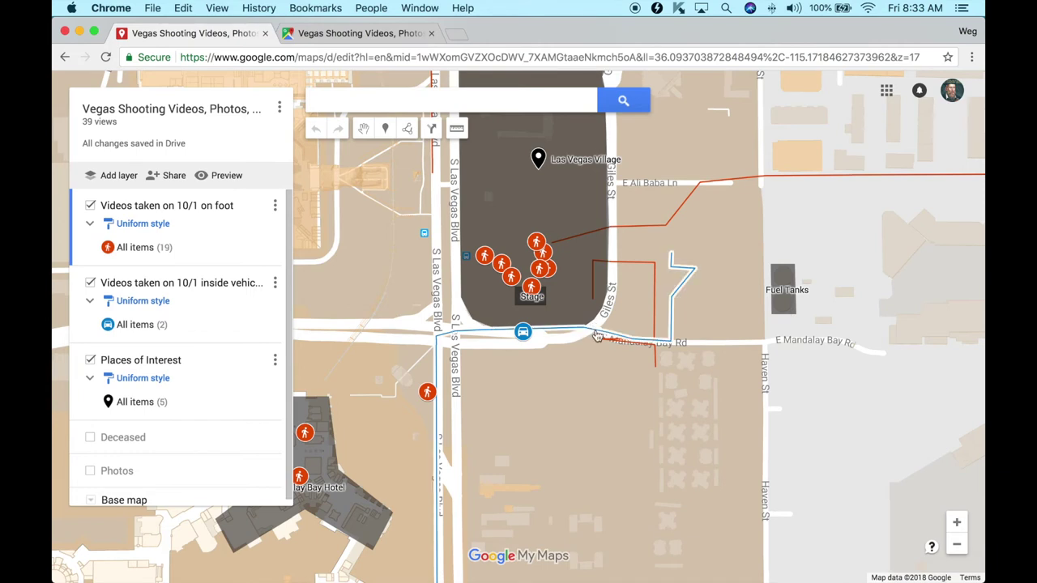
pyautogui.click(596, 334)
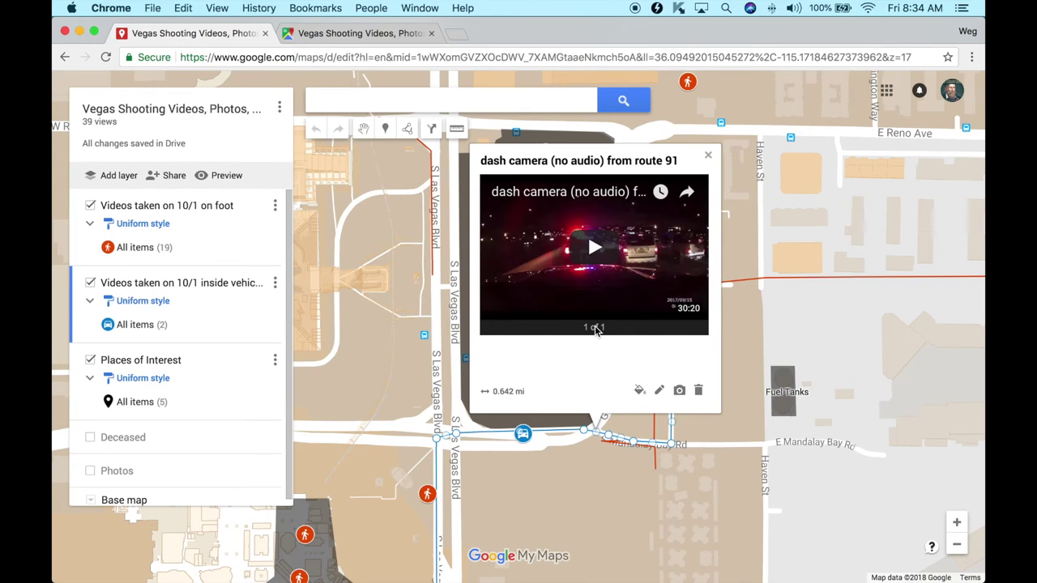
pyautogui.click(403, 350)
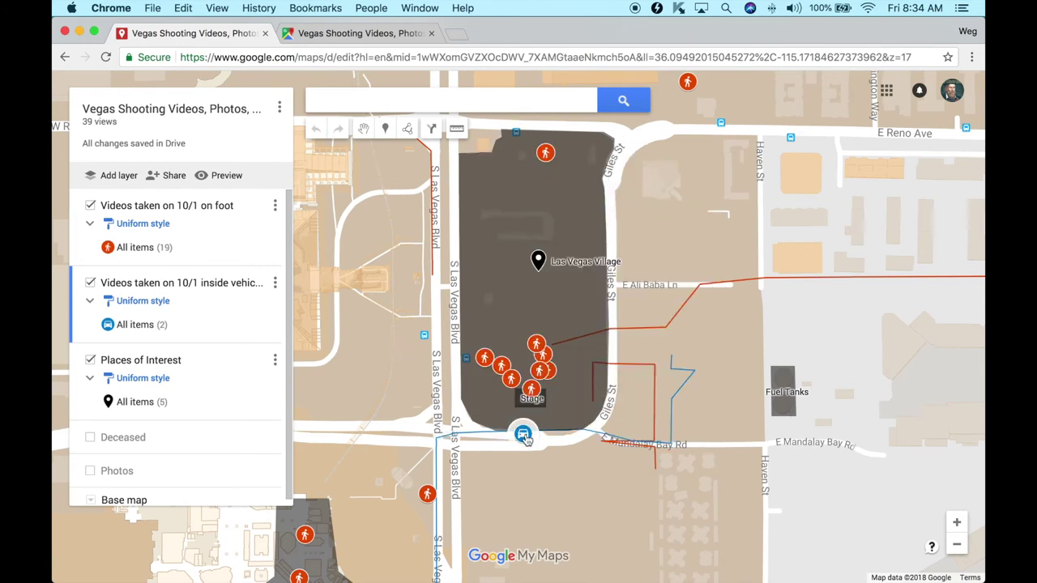
# Step: Play the "REAL CLOSE UP!!!" video from the vehicle marker south of the stage, skip ahead, pause and close it
pyautogui.click(523, 435)
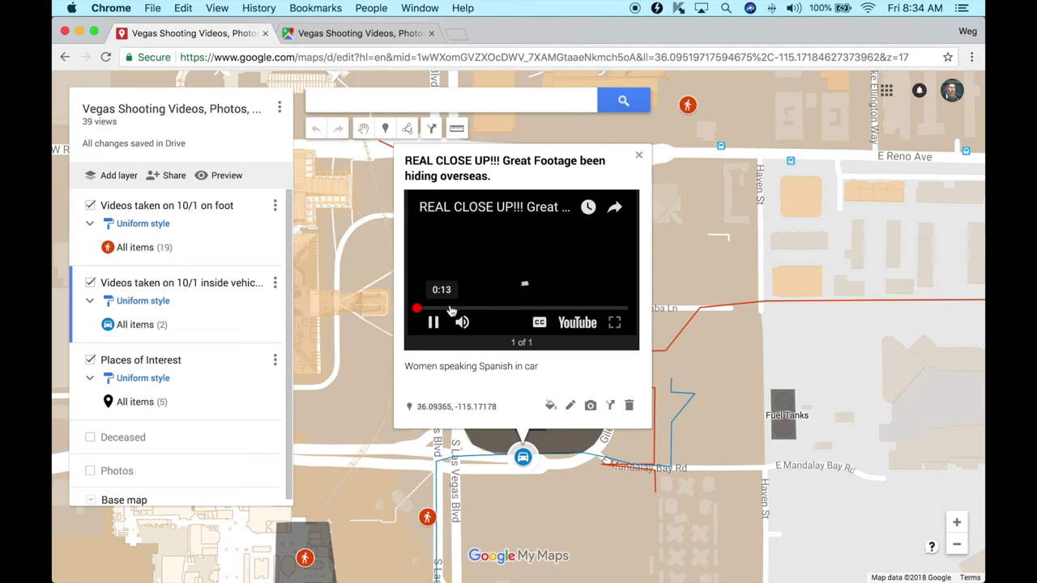
pyautogui.moveTo(472, 310); pyautogui.dragTo(502, 310)
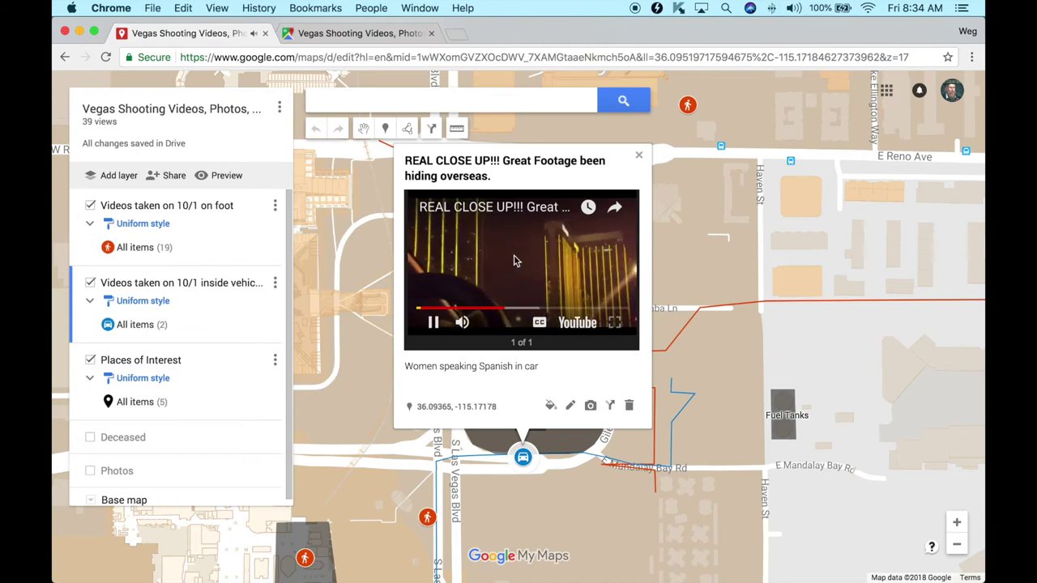
pyautogui.click(501, 263)
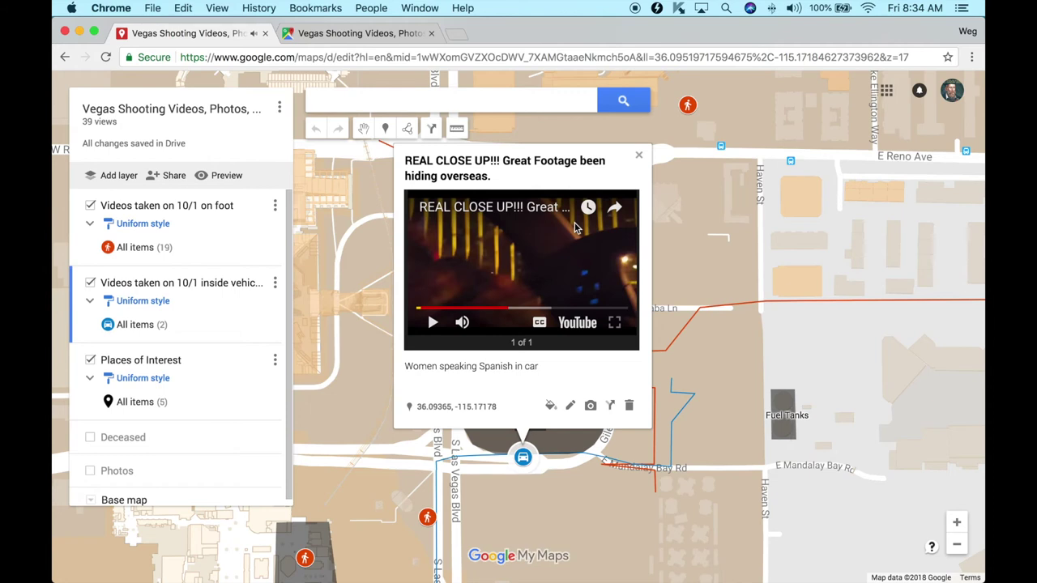
pyautogui.click(638, 160)
# Step: View the "Las Vegas Shooting FBI Clean Up Part 1" marker at the Mandalay Bay Hotel, including its links to Parts 2 to 4
pyautogui.moveTo(360, 385); pyautogui.dragTo(417, 287)
pyautogui.moveTo(407, 367); pyautogui.dragTo(411, 286)
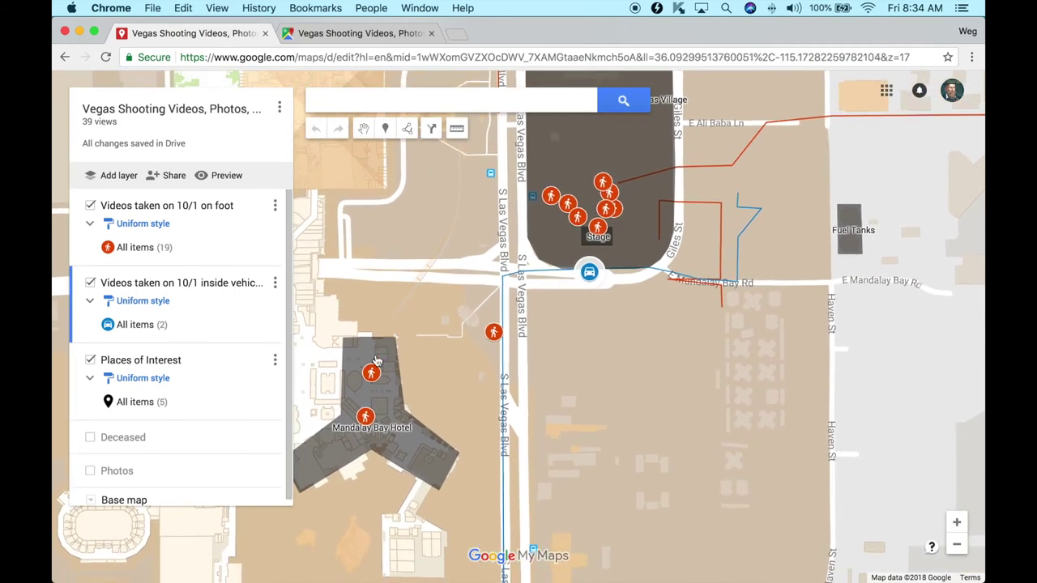
pyautogui.click(371, 369)
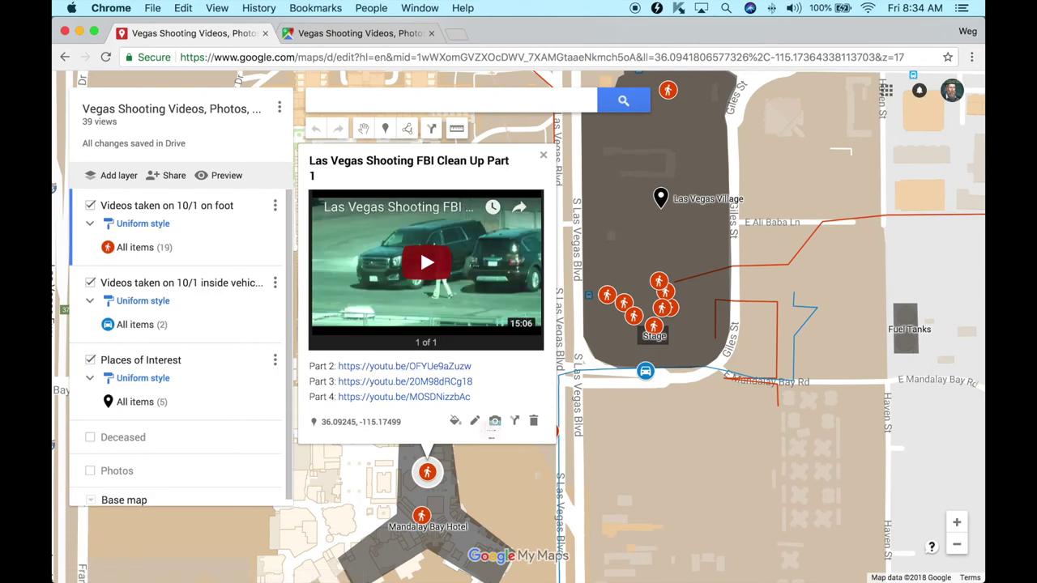
pyautogui.moveTo(494, 457); pyautogui.dragTo(491, 389)
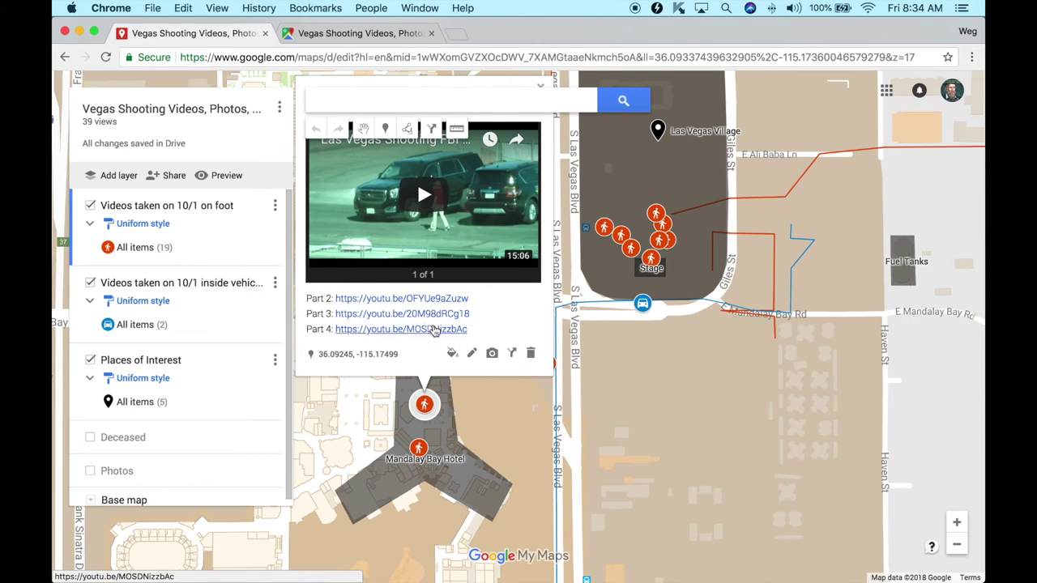
# Step: Play and pause the eyewitness account video from the lower on-foot marker in the Mandalay Bay Hotel
pyautogui.click(418, 448)
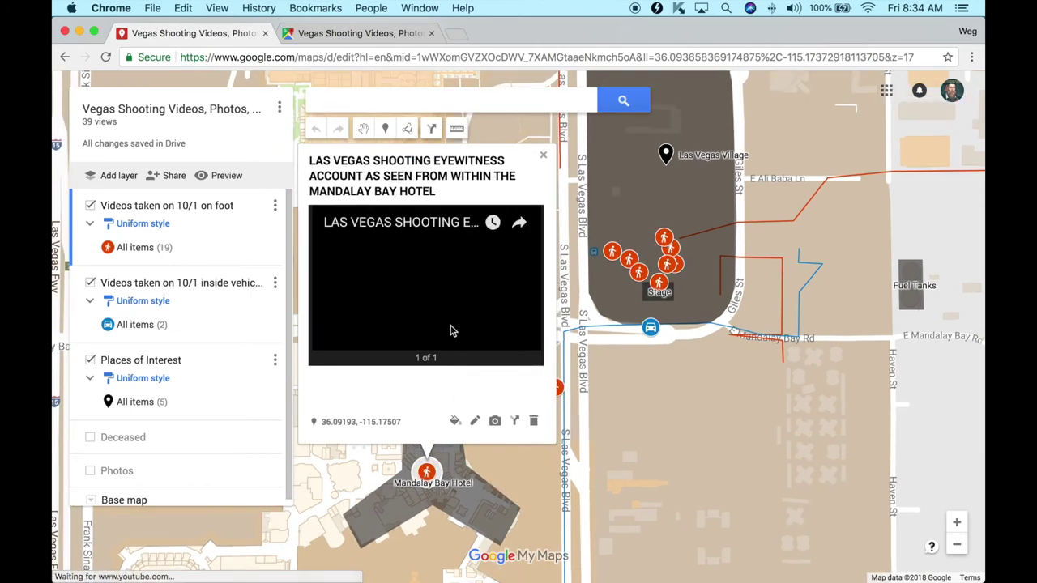
pyautogui.click(427, 281)
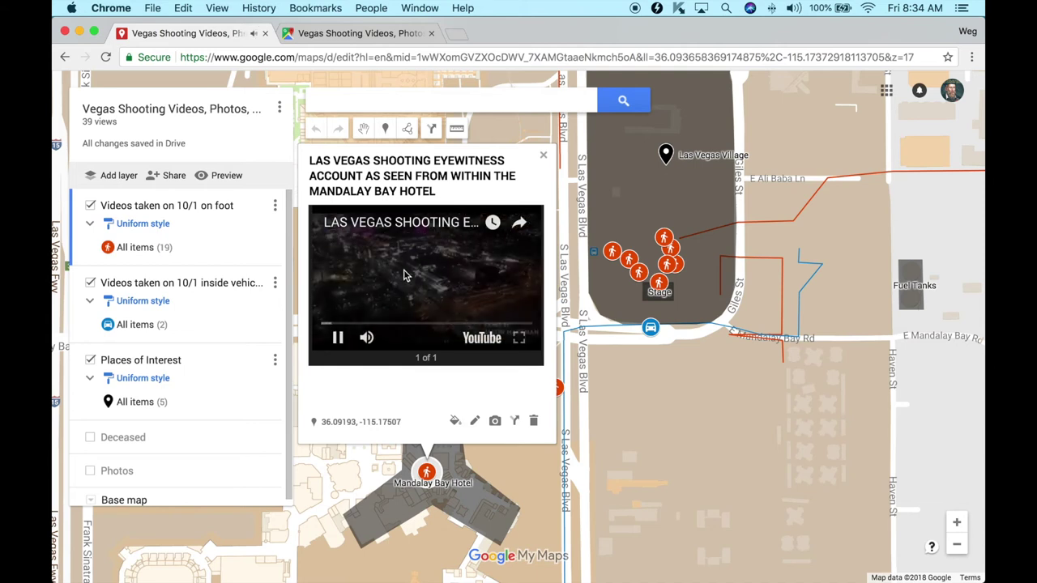
pyautogui.click(448, 278)
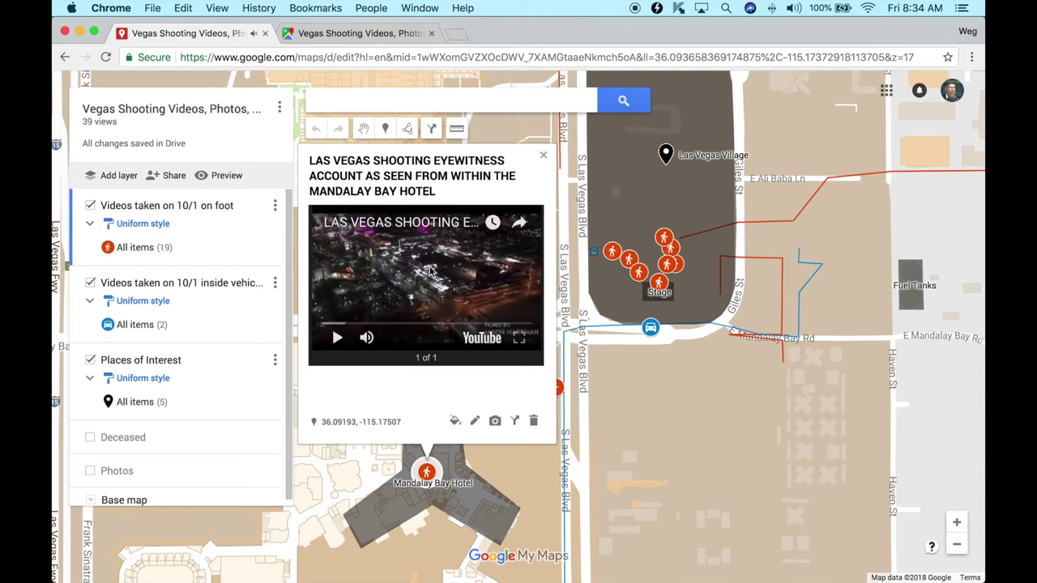
# Step: Close the eyewitness video details, then view the "Walk through of the Vegas strip the morning after the" route along S Las Vegas Blvd and close it
pyautogui.click(607, 371)
pyautogui.moveTo(680, 387); pyautogui.dragTo(572, 434)
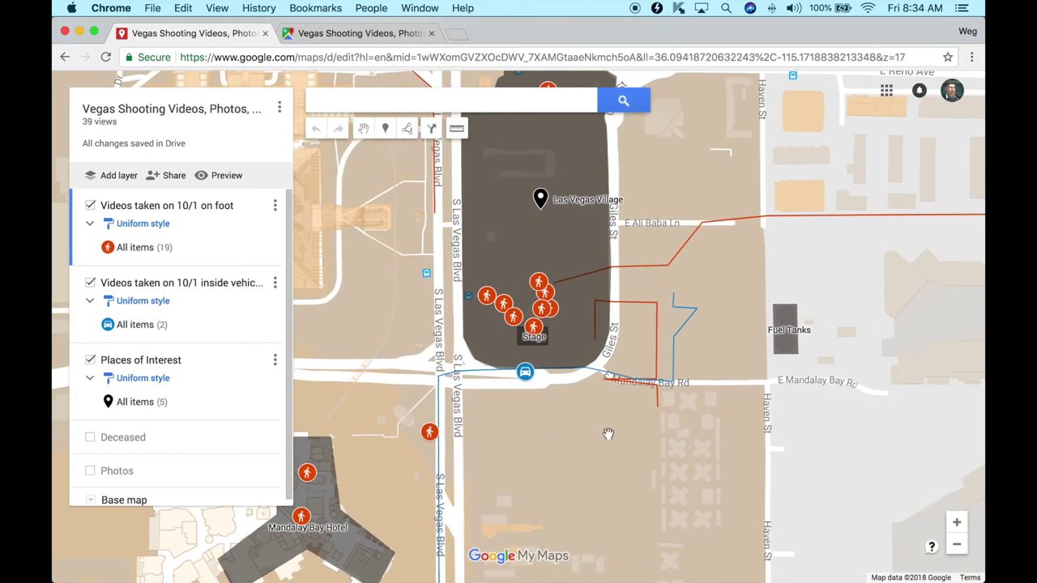
pyautogui.moveTo(640, 448); pyautogui.dragTo(626, 509)
pyautogui.moveTo(399, 316); pyautogui.dragTo(409, 364)
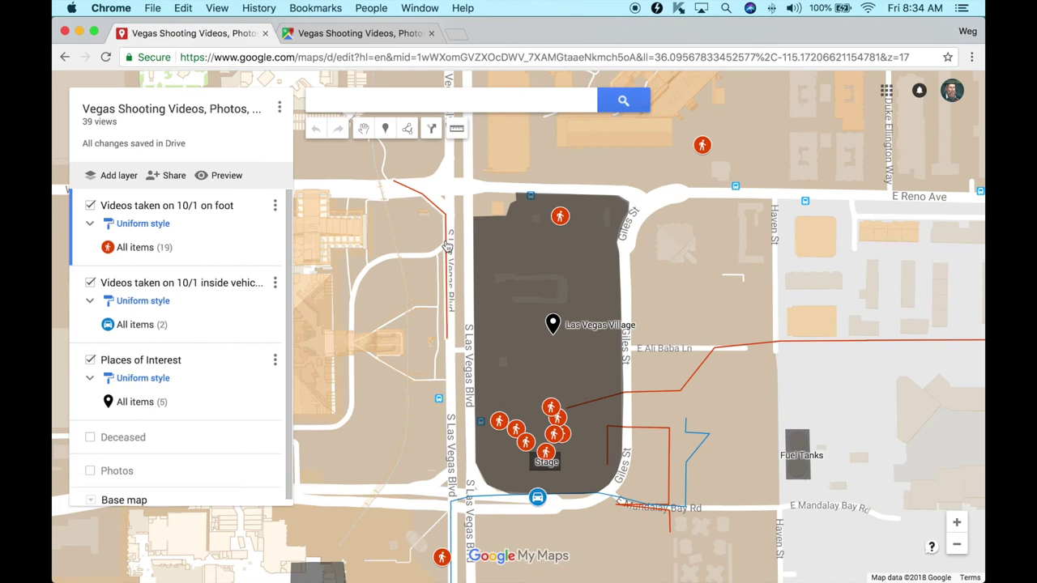
pyautogui.click(446, 247)
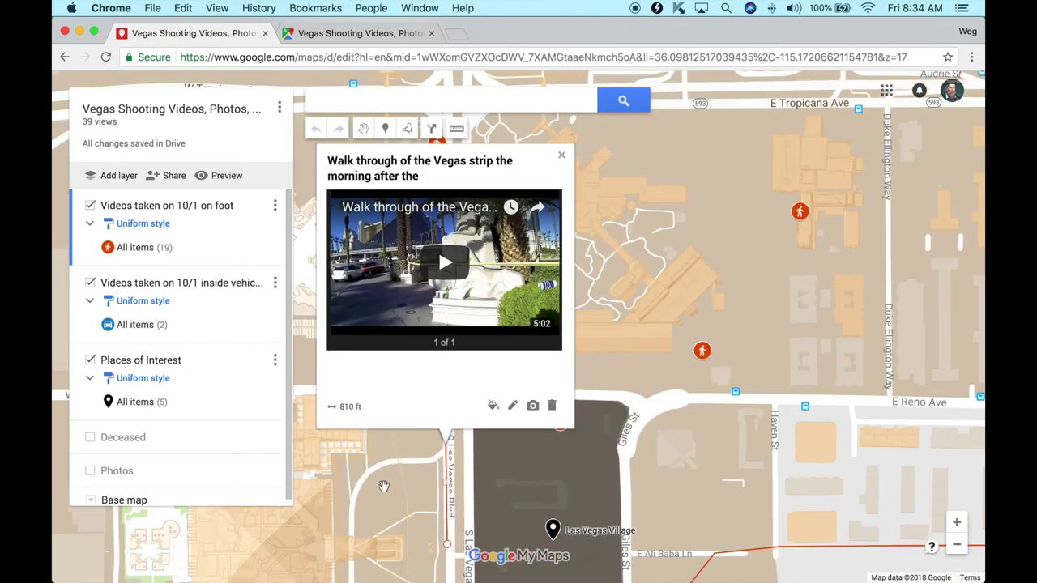
pyautogui.click(563, 159)
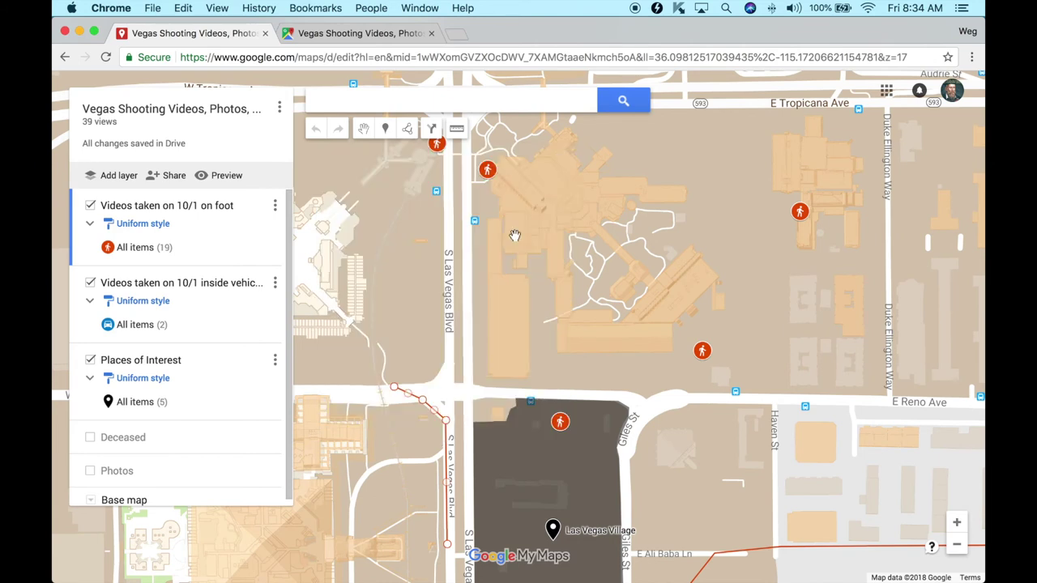
# Step: Examine the on-foot markers and routes in and around the Las Vegas Village festival grounds
pyautogui.moveTo(393, 453); pyautogui.dragTo(395, 291)
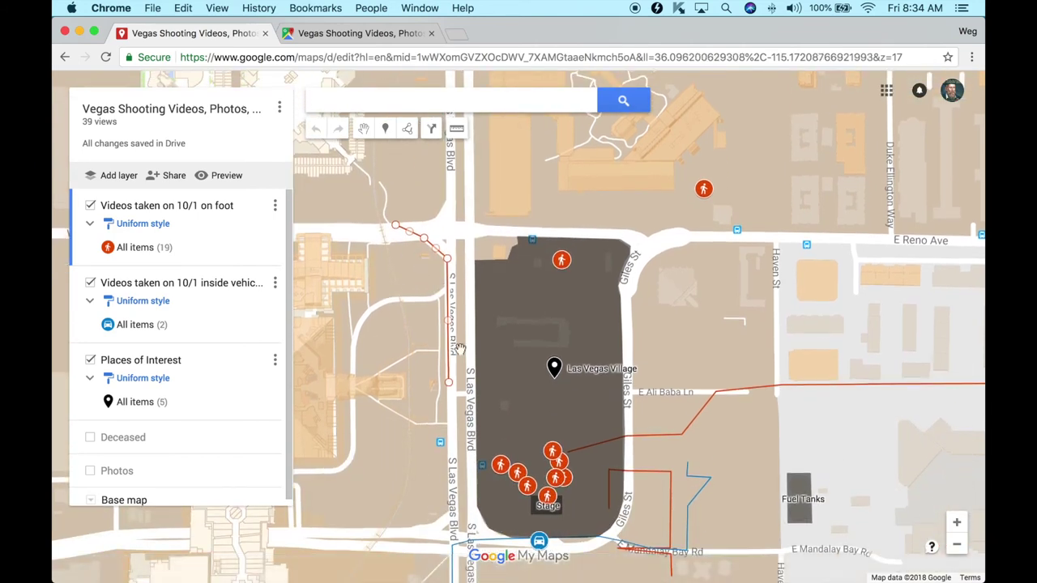
pyautogui.moveTo(419, 414); pyautogui.dragTo(415, 351)
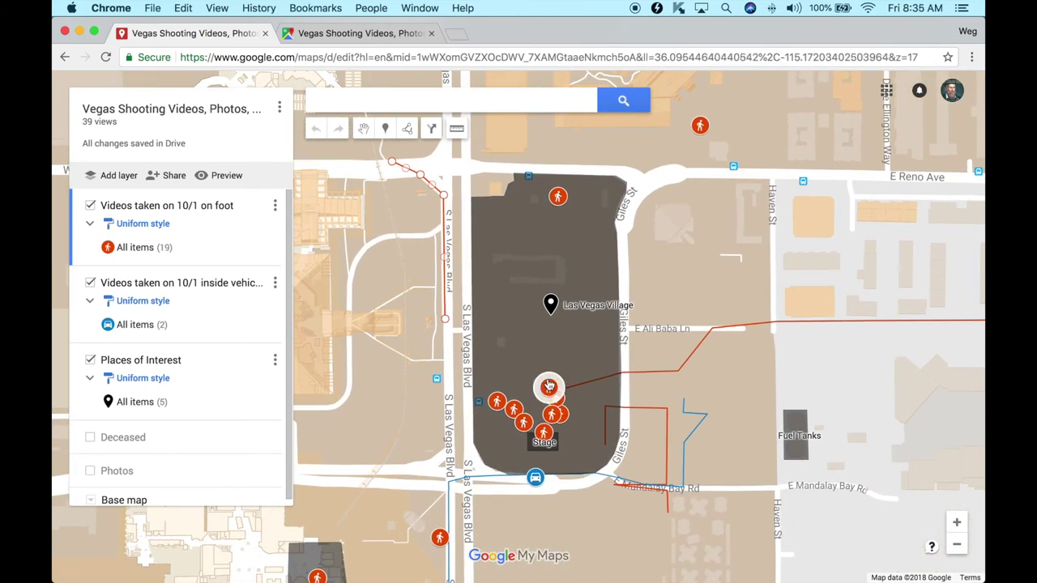
pyautogui.moveTo(662, 293); pyautogui.dragTo(596, 301)
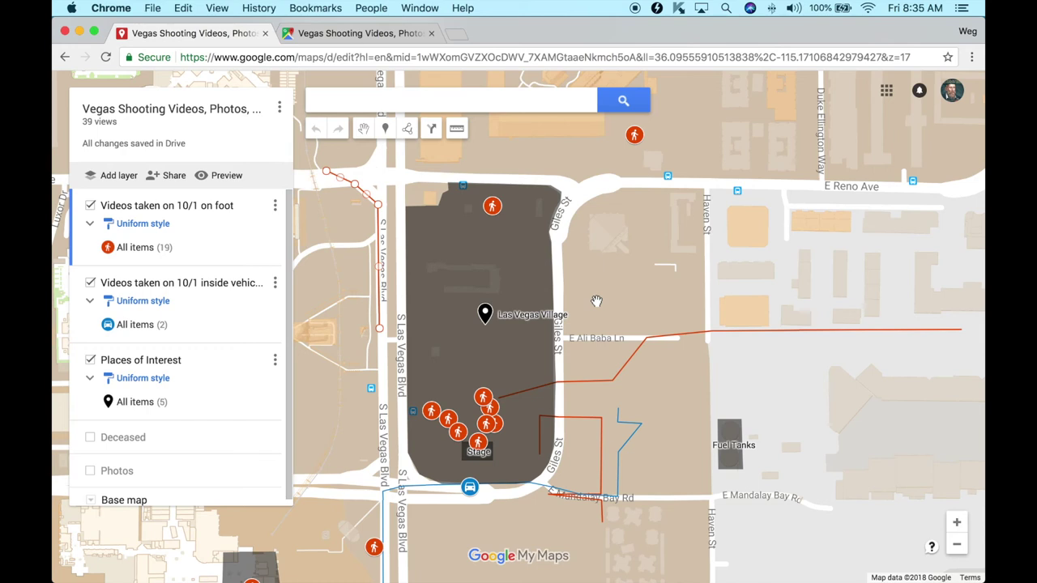
pyautogui.moveTo(610, 295)
pyautogui.mouseDown()
pyautogui.moveTo(602, 324)
pyautogui.moveTo(617, 283)
pyautogui.moveTo(603, 312)
pyautogui.moveTo(614, 308)
pyautogui.mouseUp()
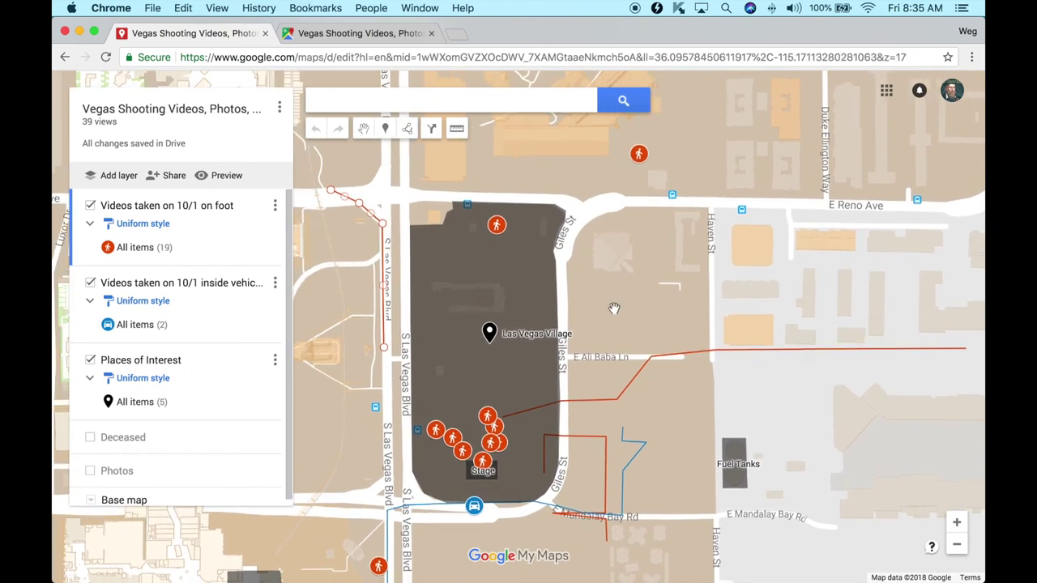
pyautogui.moveTo(629, 308); pyautogui.dragTo(626, 276)
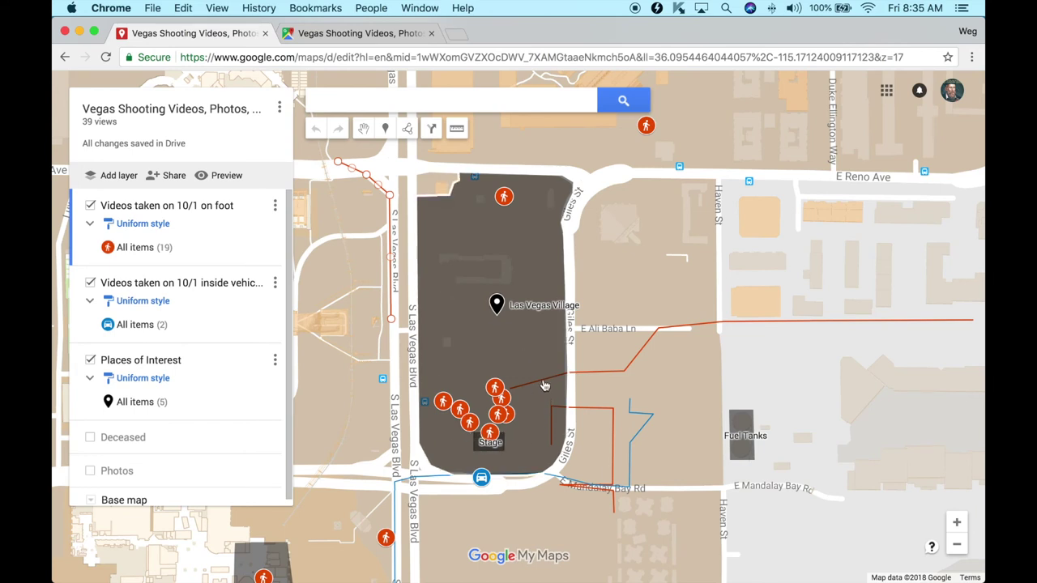
pyautogui.moveTo(536, 348); pyautogui.dragTo(565, 334)
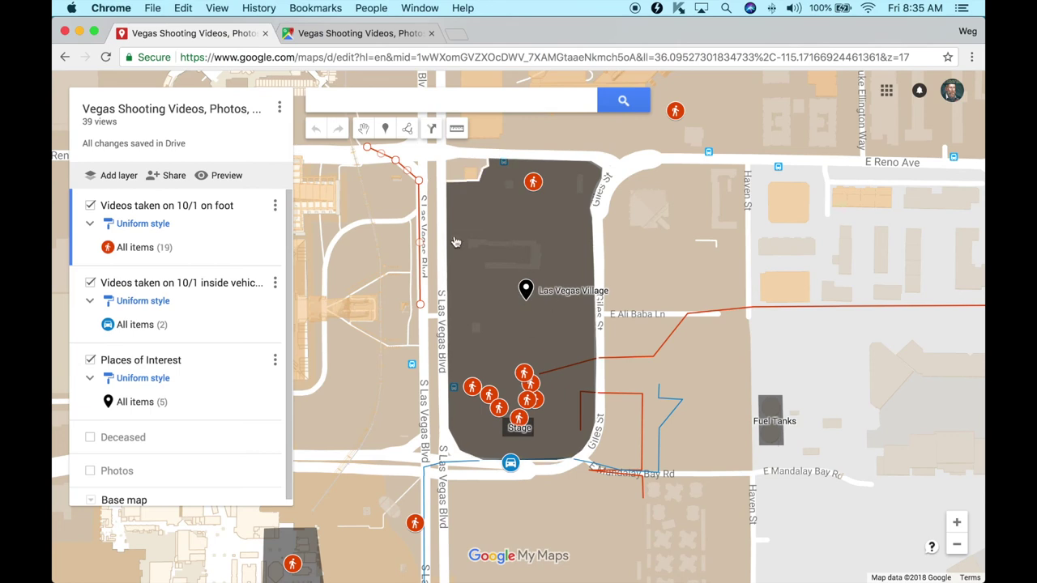
# Step: Switch to the 3D Google Maps view of the custom map and open the festival grounds area's details
pyautogui.click(383, 37)
pyautogui.moveTo(644, 299)
pyautogui.mouseDown()
pyautogui.moveTo(592, 364)
pyautogui.moveTo(590, 346)
pyautogui.moveTo(645, 306)
pyautogui.mouseUp()
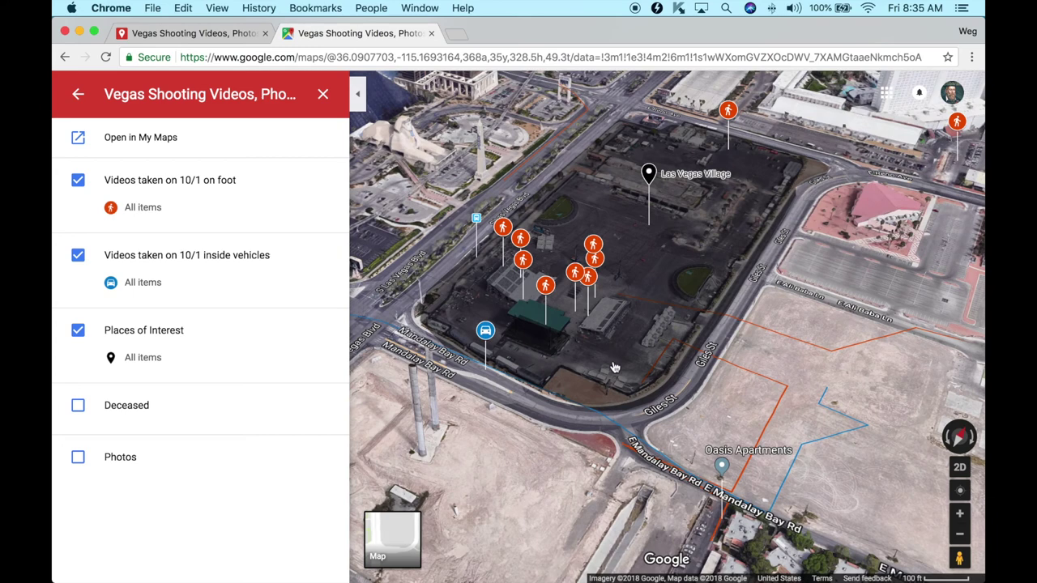
pyautogui.rightClick(614, 342)
pyautogui.click(600, 402)
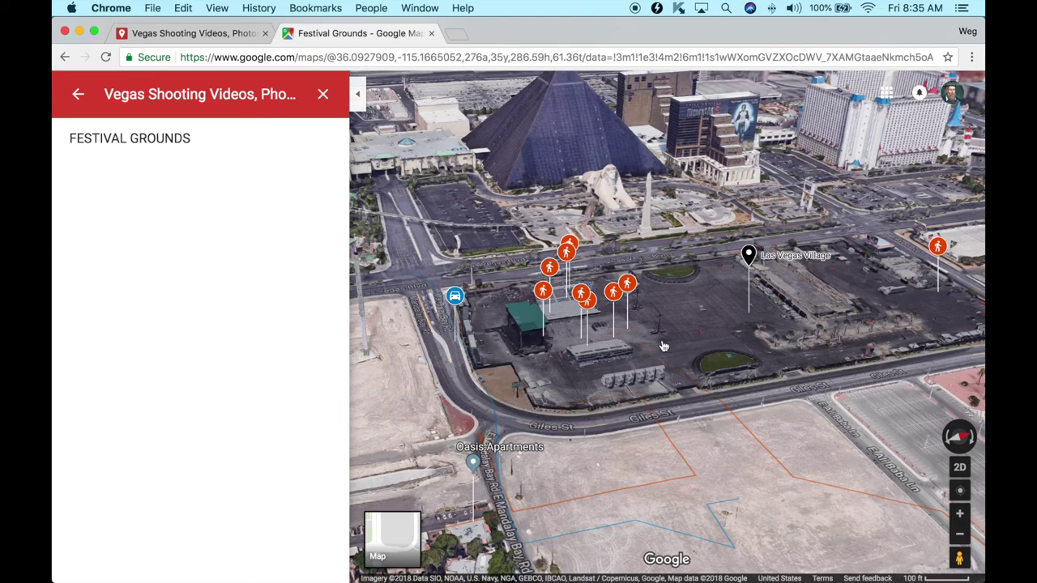
# Step: Survey the festival grounds in 3D and open the "LAS VEGAS SCARY HOTEL SHOOTING FOOTAGE" marker beside the white hotel tower to the north
pyautogui.moveTo(664, 346); pyautogui.dragTo(573, 356)
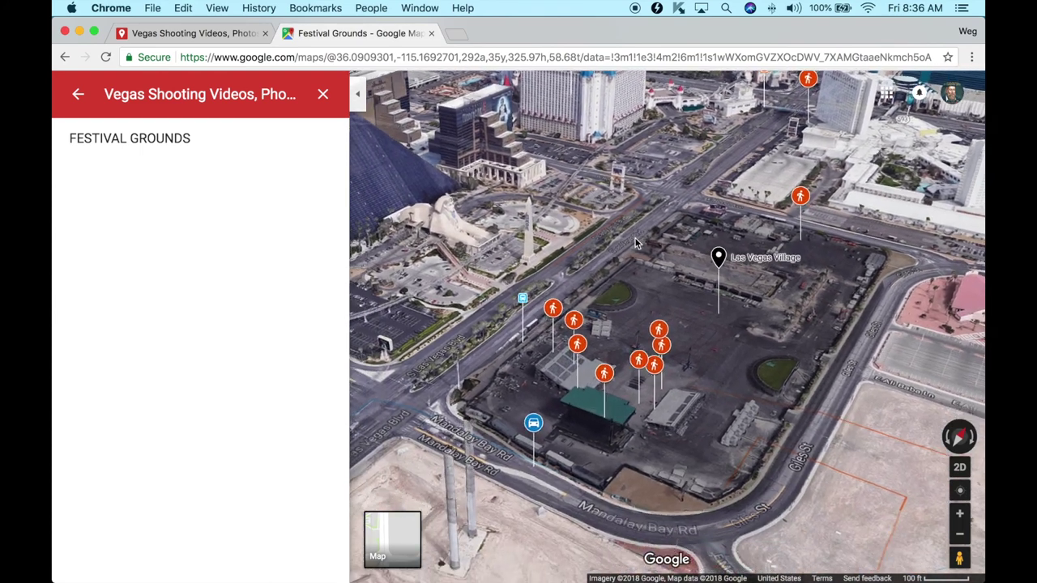
pyautogui.moveTo(637, 259); pyautogui.dragTo(581, 267)
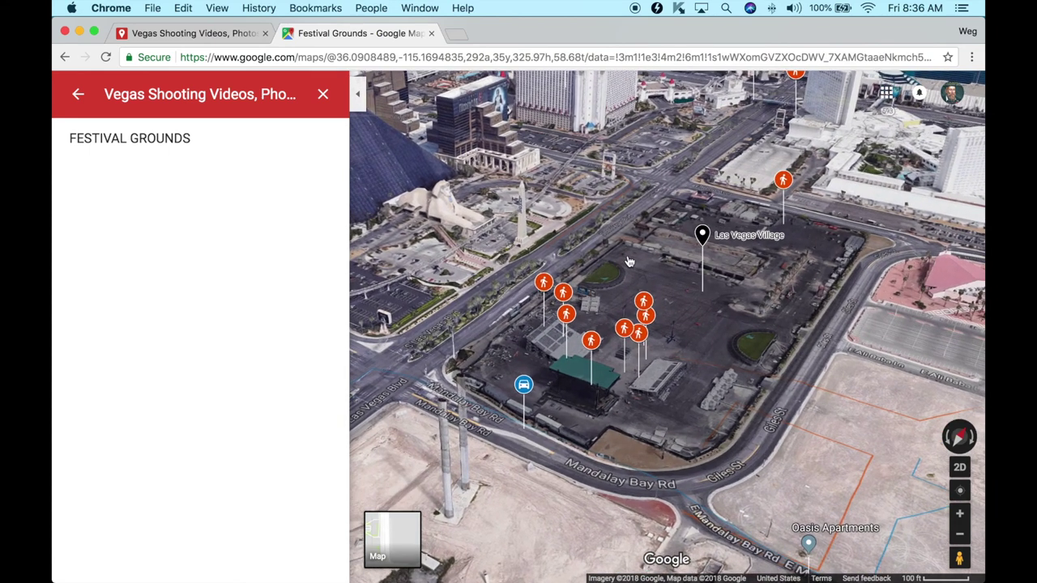
pyautogui.moveTo(639, 257)
pyautogui.mouseDown()
pyautogui.moveTo(590, 277)
pyautogui.moveTo(641, 256)
pyautogui.mouseUp()
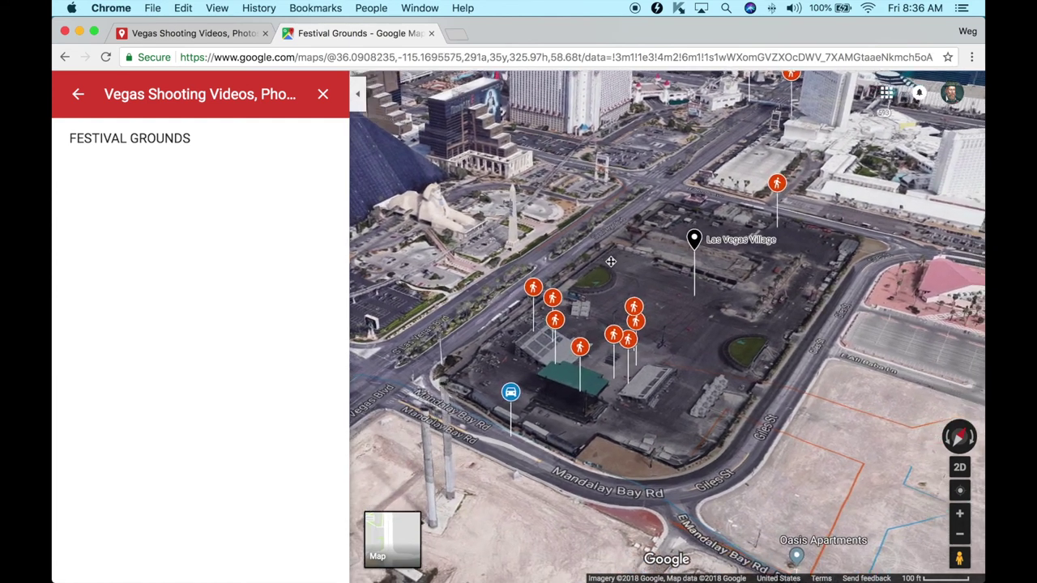
pyautogui.moveTo(610, 261); pyautogui.dragTo(590, 266)
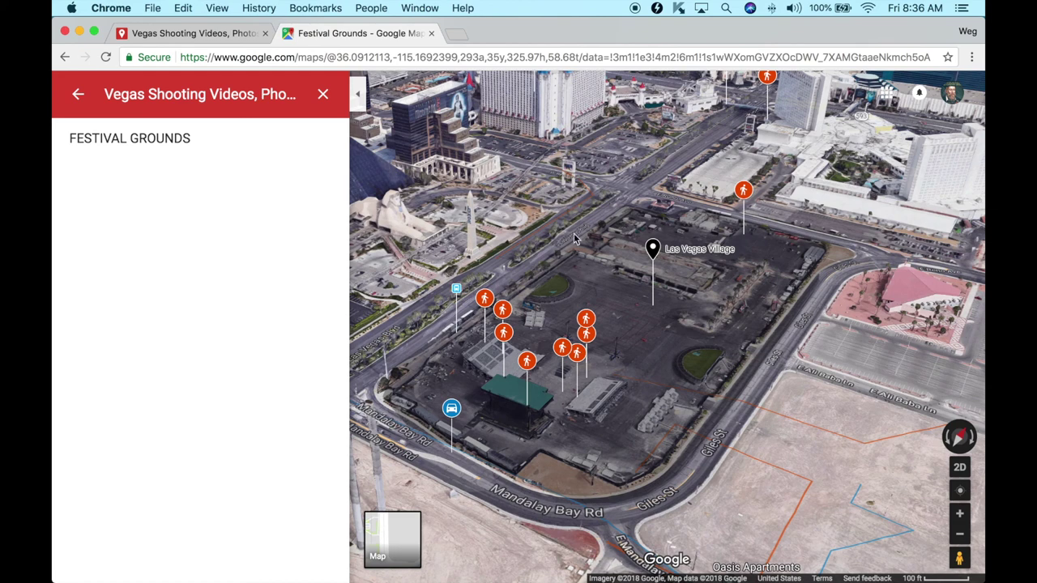
pyautogui.moveTo(589, 262); pyautogui.dragTo(492, 329)
pyautogui.moveTo(596, 236); pyautogui.dragTo(541, 289)
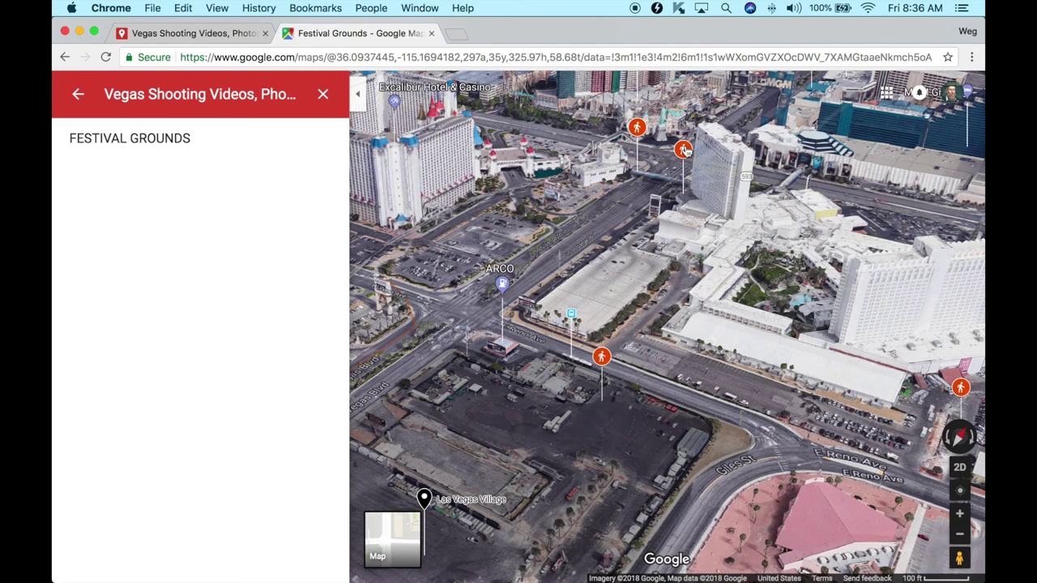
pyautogui.click(685, 151)
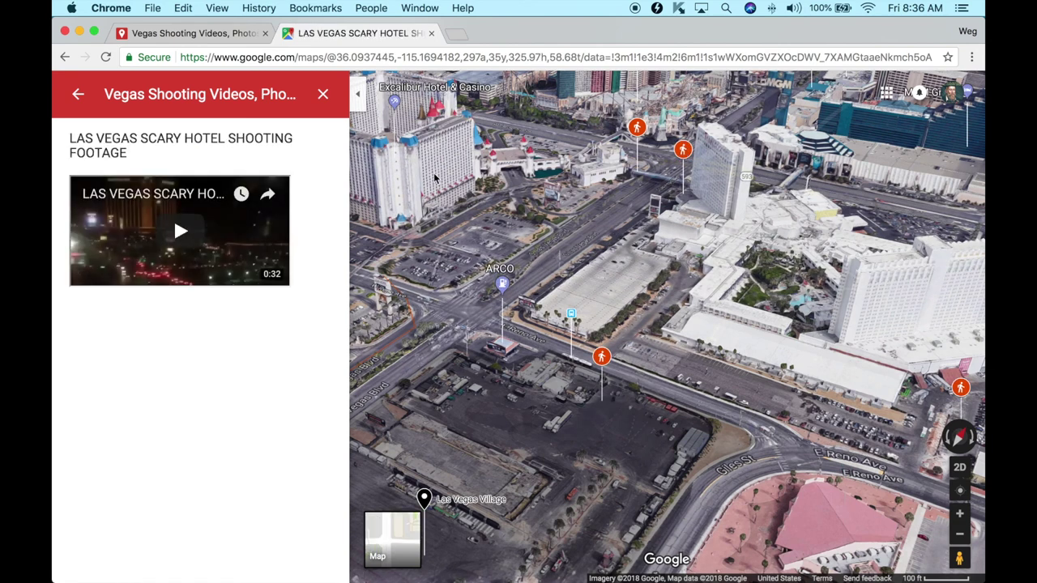